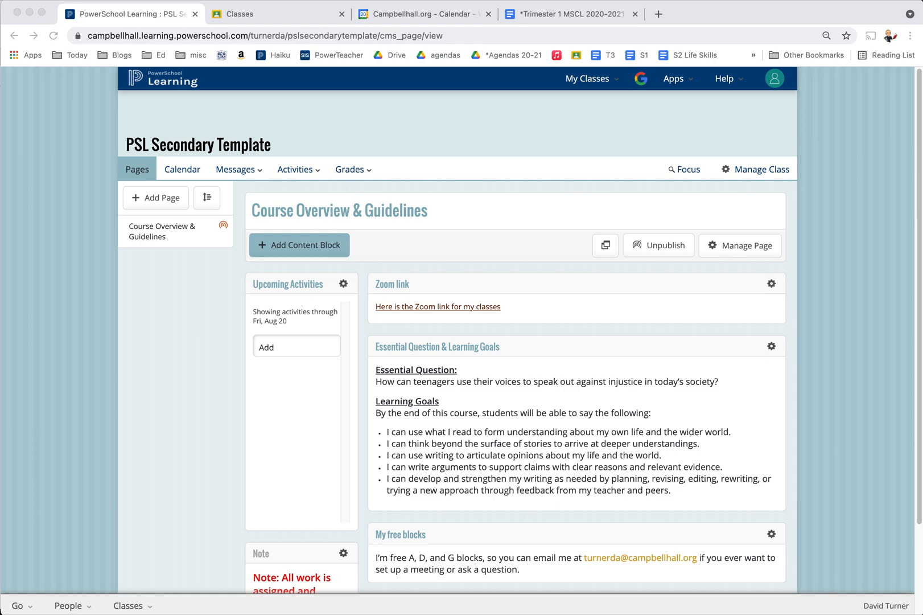
Step: In the PowerSchool Learning class calendar, start adding a Google calendar and choose Sample Class 2021-2022
{"action": "left_click", "coordinate": [277, 14]}
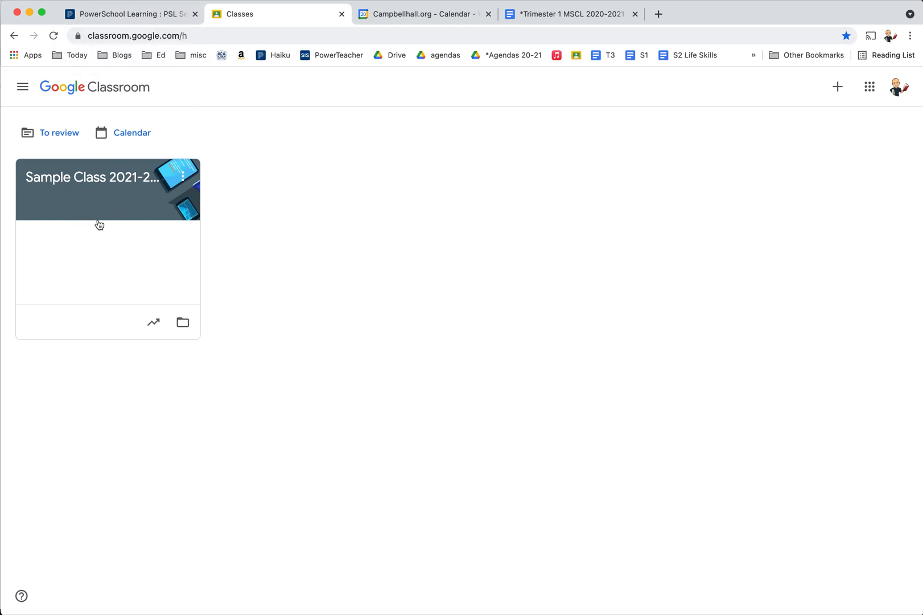
{"action": "left_click", "coordinate": [140, 22]}
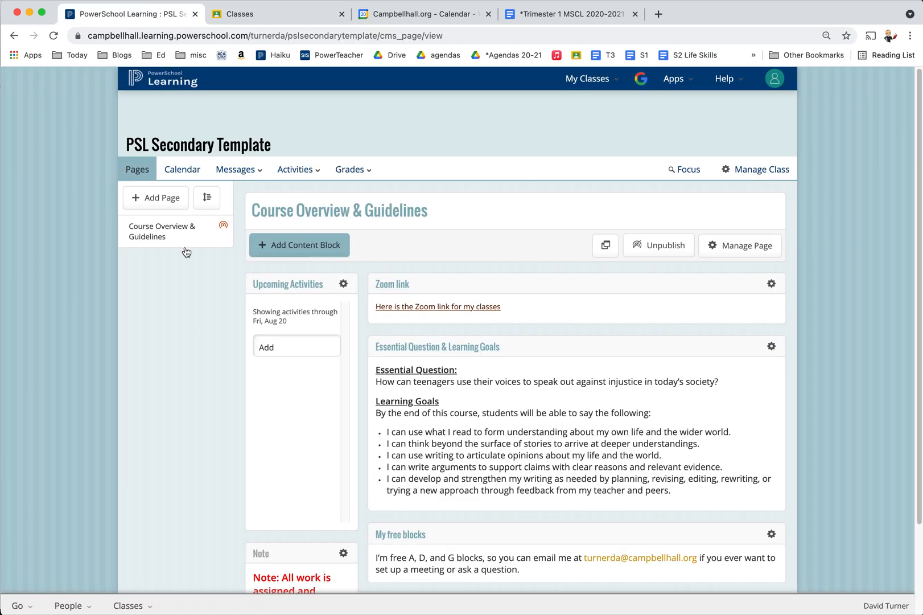
{"action": "left_click", "coordinate": [181, 169]}
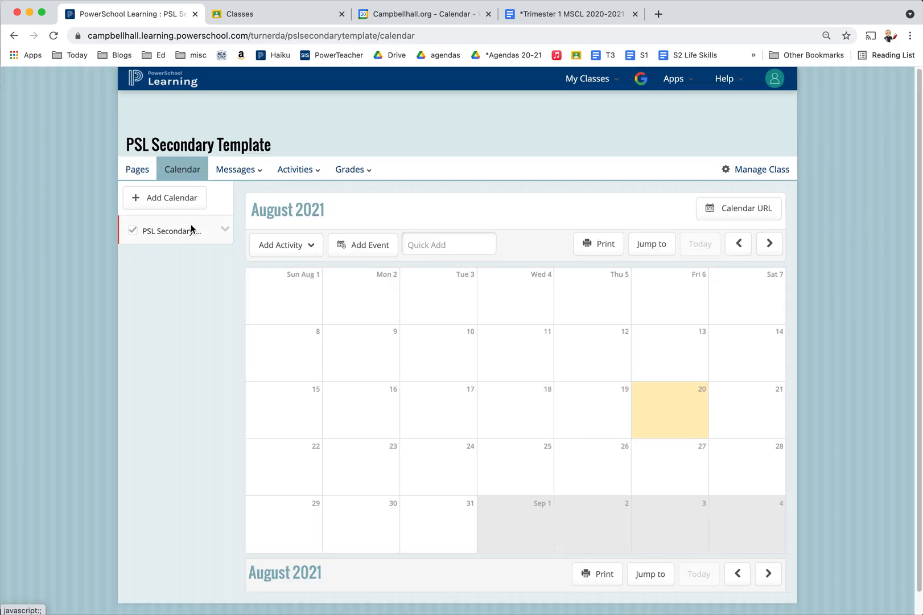
{"action": "left_click", "coordinate": [179, 210]}
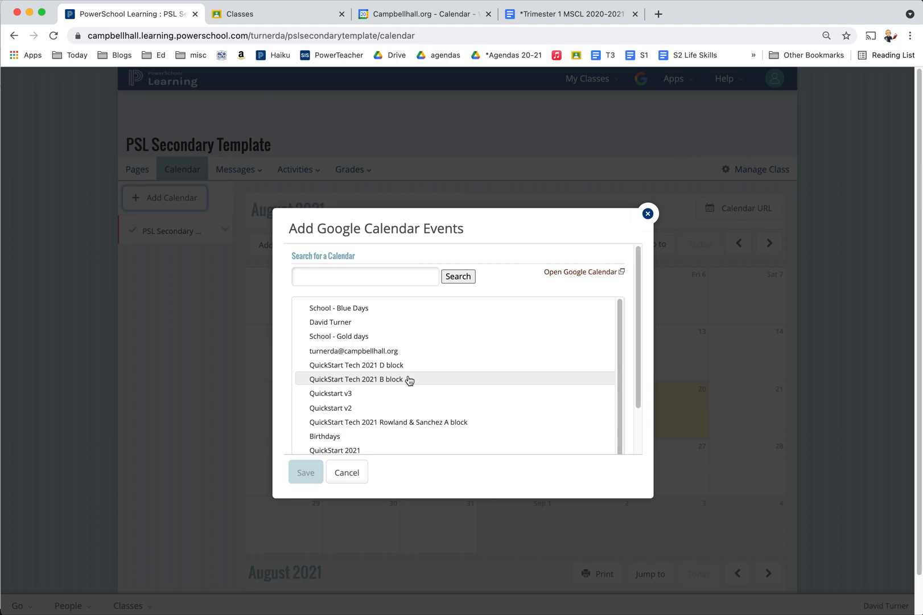
{"action": "scroll", "coordinate": [409, 380], "scroll_direction": "down", "scroll_amount": 1}
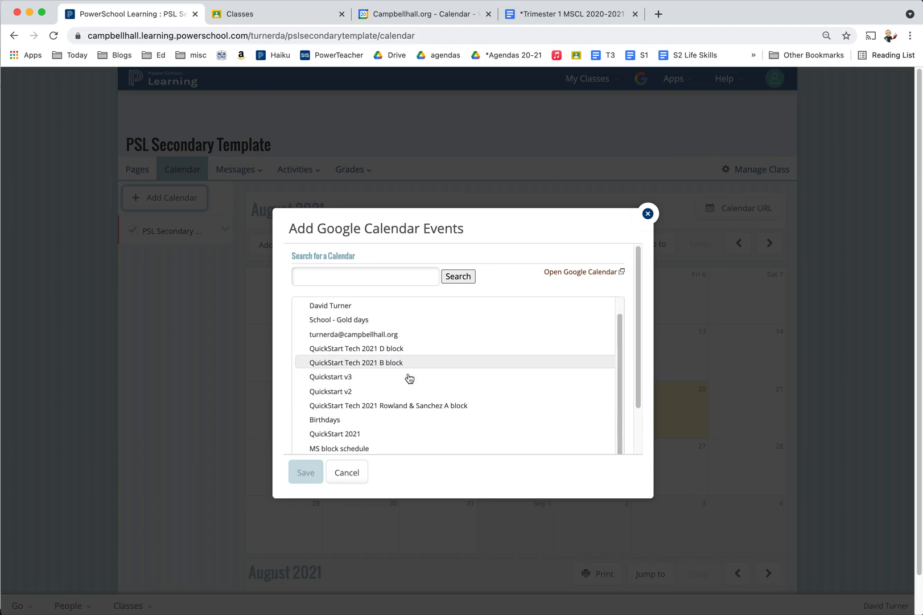
{"action": "scroll", "coordinate": [409, 378], "scroll_direction": "down", "scroll_amount": 2}
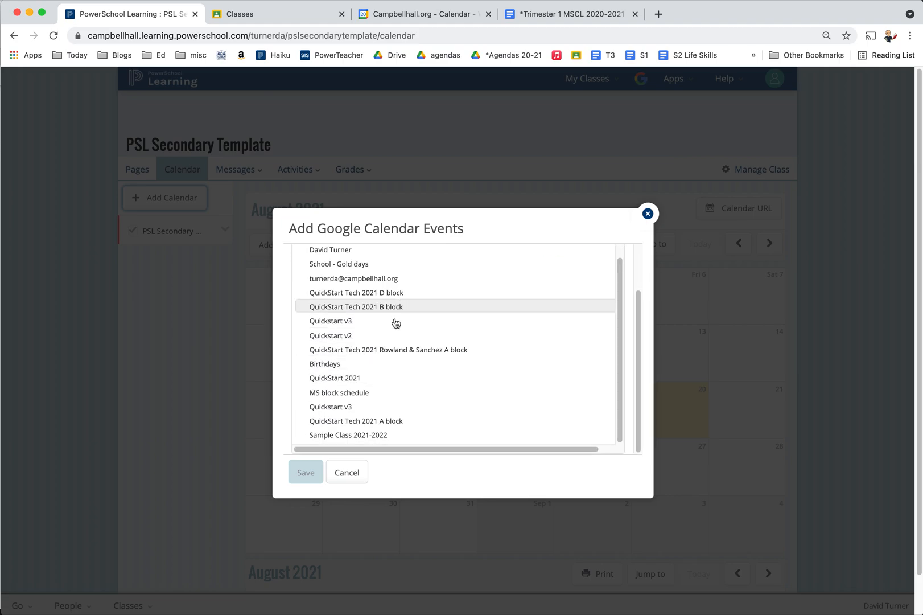
{"action": "left_click", "coordinate": [342, 436]}
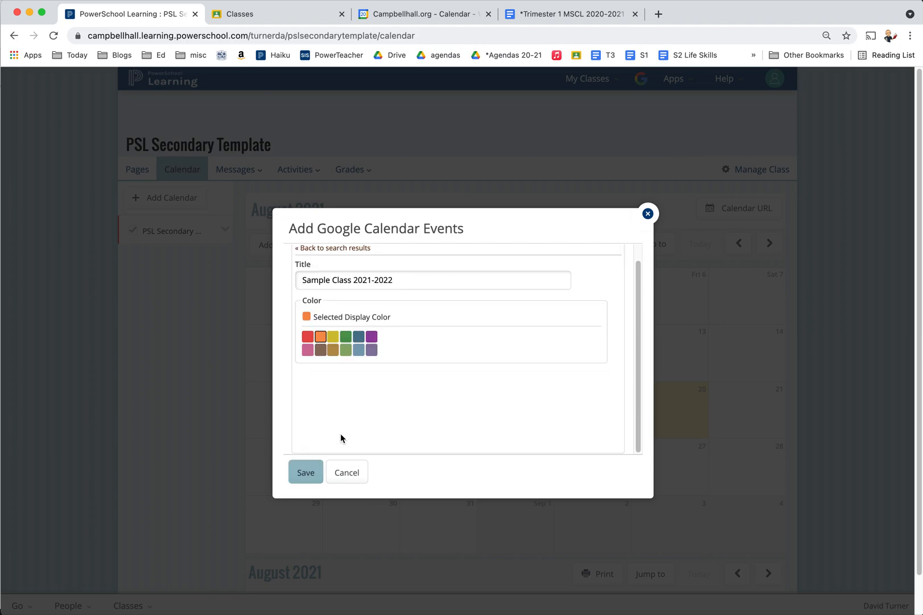
Step: Set the Sample Class 2021-2022 calendar's display color to purple and save it to the class calendar
{"action": "left_click", "coordinate": [372, 336]}
{"action": "left_click", "coordinate": [310, 478]}
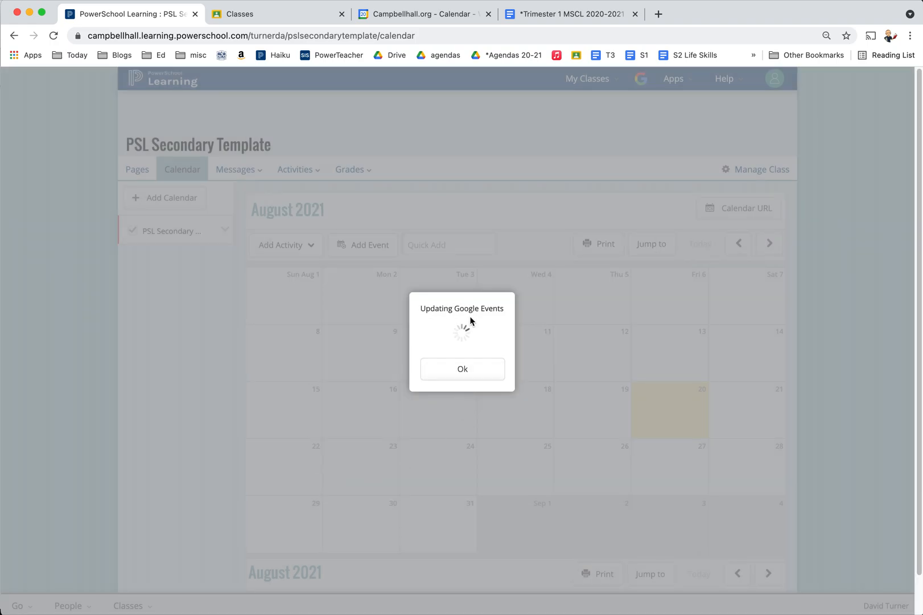
{"action": "left_click", "coordinate": [470, 371]}
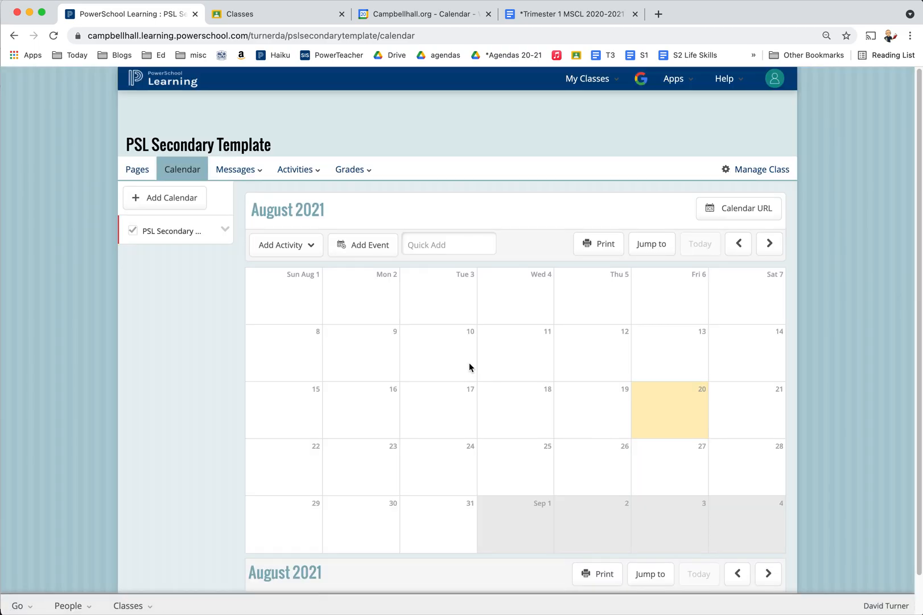
Step: Switch to Google Classroom and create a Classwork assignment in Sample Class 2021-2022 titled "English 9.2.2021"
{"action": "left_click", "coordinate": [292, 14]}
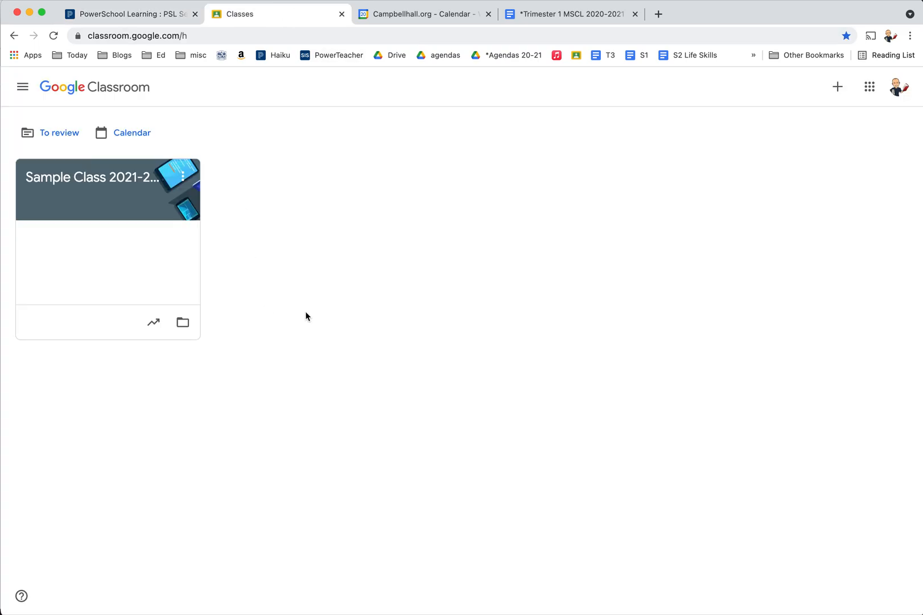
{"action": "left_click", "coordinate": [101, 173]}
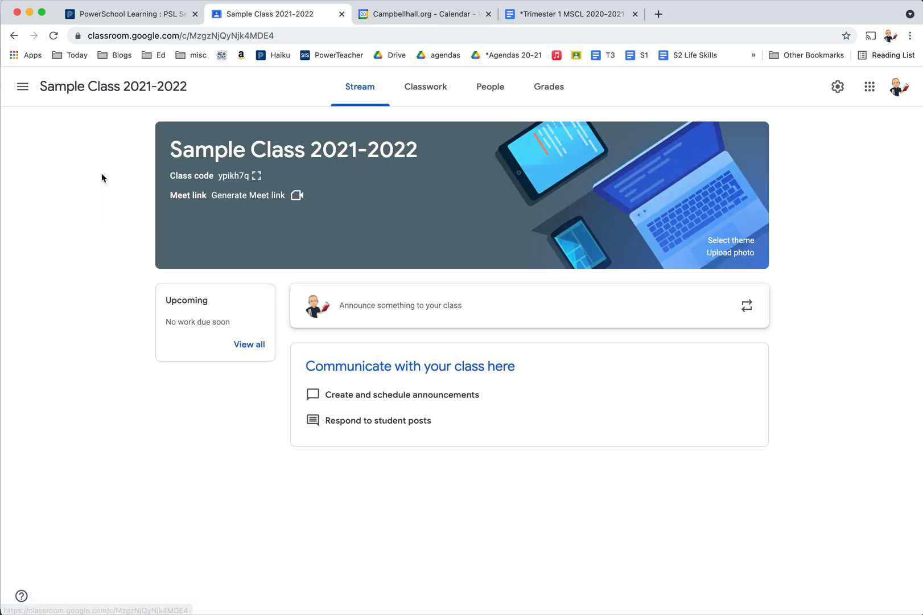
{"action": "left_click", "coordinate": [424, 94]}
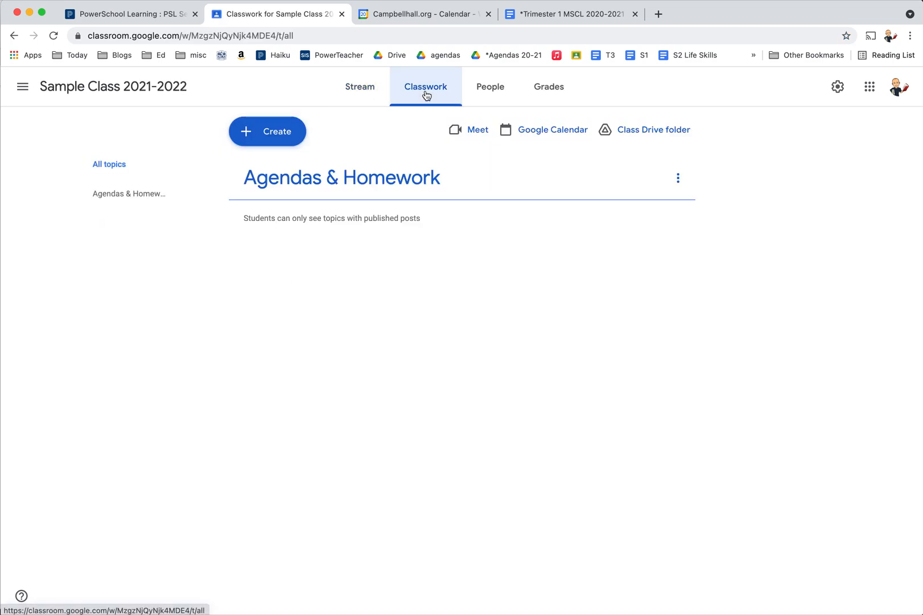
{"action": "left_click", "coordinate": [268, 131]}
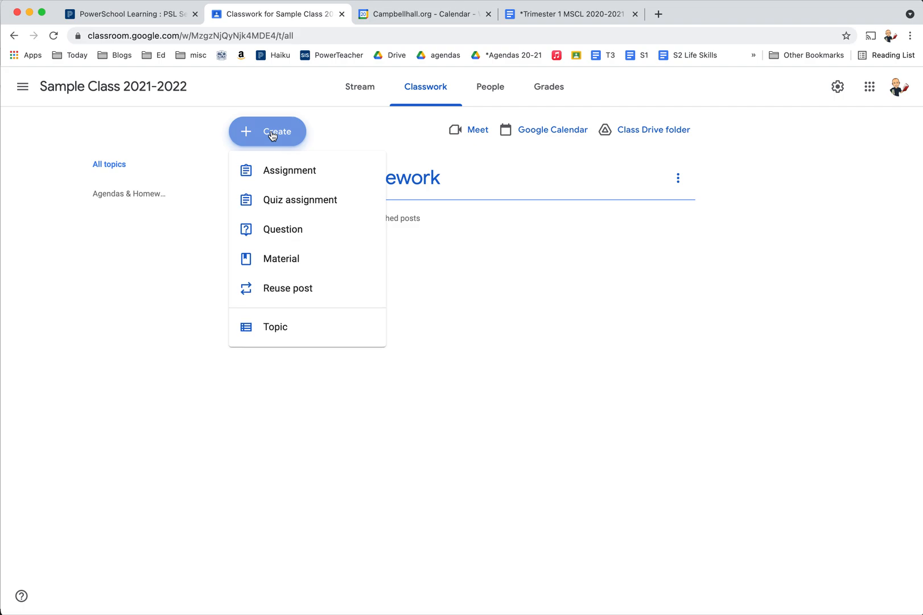
{"action": "left_click", "coordinate": [292, 172]}
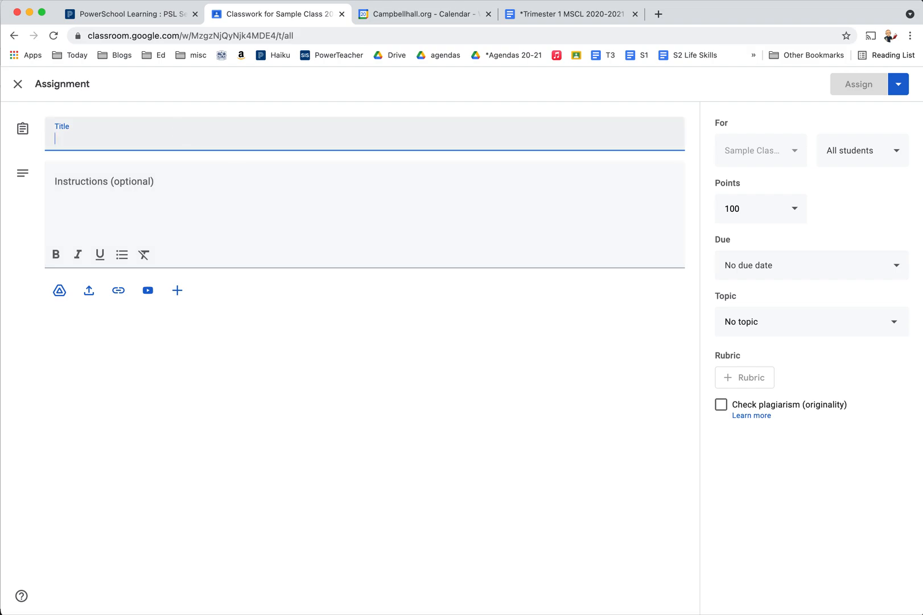
{"action": "type", "text": "English 9.2.2021"}
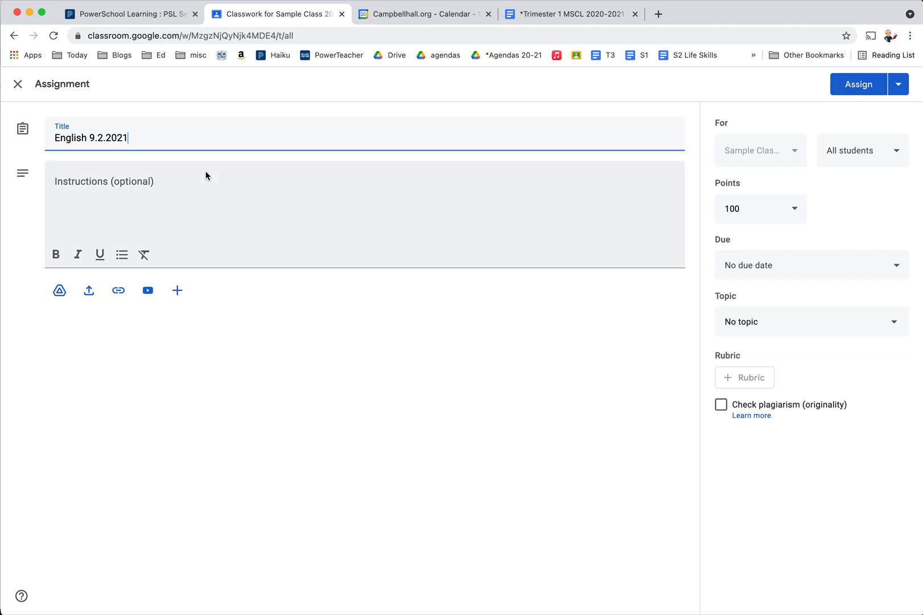
Step: Fill the assignment instructions with the Thursday, September 3 agenda and homework from the Trimester 1 MSCL 2020-2021 document
{"action": "left_click", "coordinate": [577, 14]}
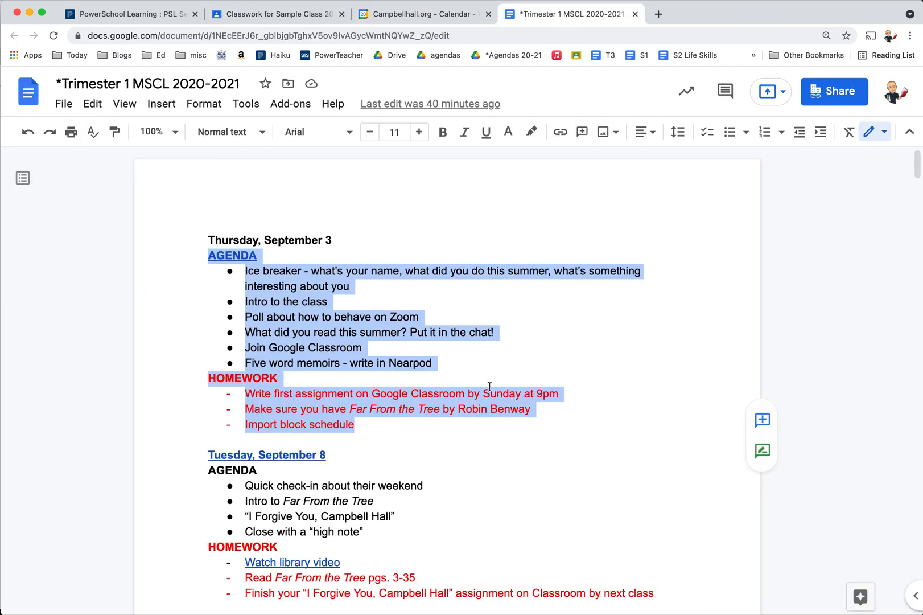
{"action": "left_click", "coordinate": [275, 13]}
{"action": "left_click", "coordinate": [202, 185]}
{"action": "type", "text": "AGENDA Ice breaker - what’s your name, what did you do this summer, what’s something interesting about you Intro to the class Poll about how to behave on Zoom What did you read this summer? Put it in the chat! Join Google Classroom Five word memoirs - write in Nearpod HOMEWORK Write first assignment on Google Classroom by Sunday at 9pm Make sure you have Far From the Tree by Robin Benway Import block schedule"}
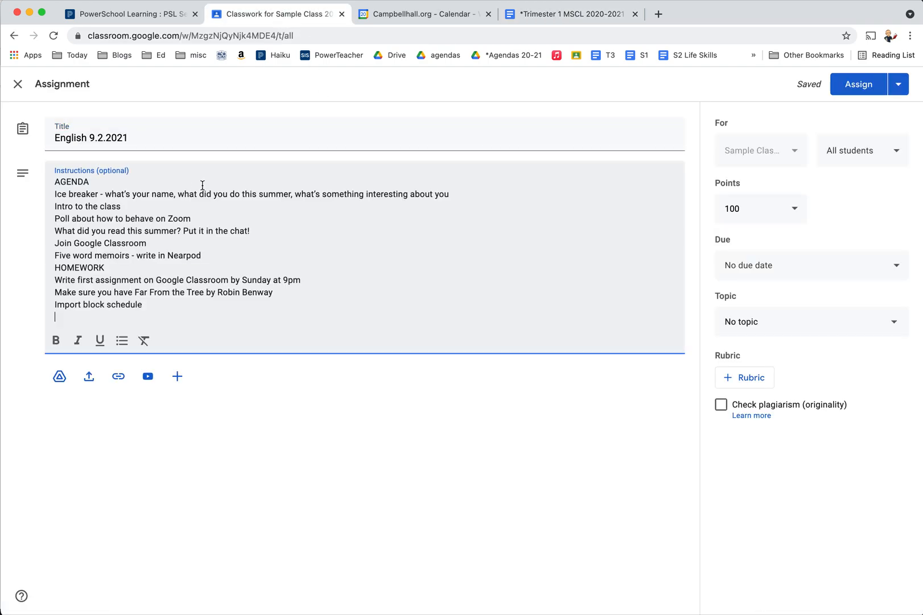
Step: Make the assignment ungraded and file it under the Agendas & Homework topic
{"action": "left_click", "coordinate": [790, 208]}
{"action": "left_click", "coordinate": [744, 237]}
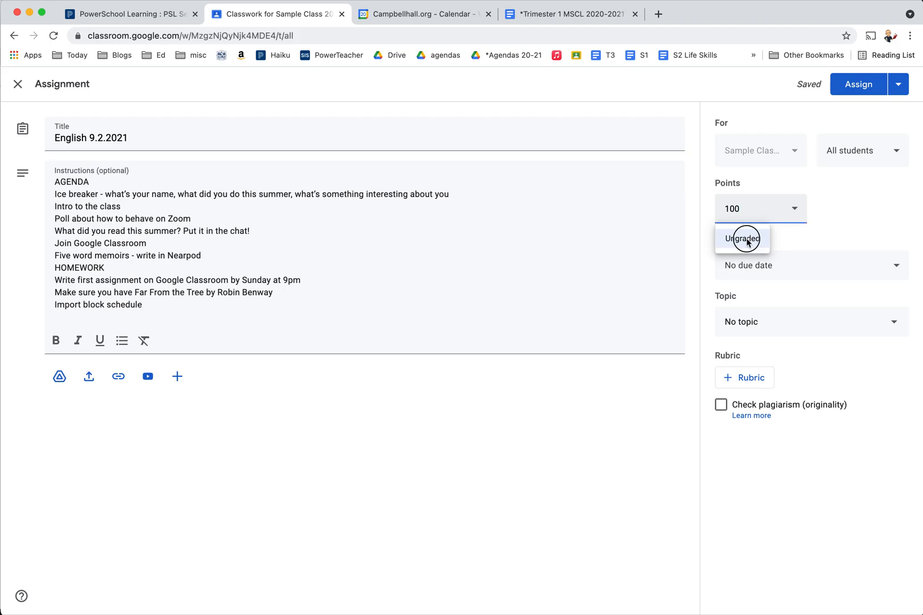
{"action": "left_click", "coordinate": [842, 328]}
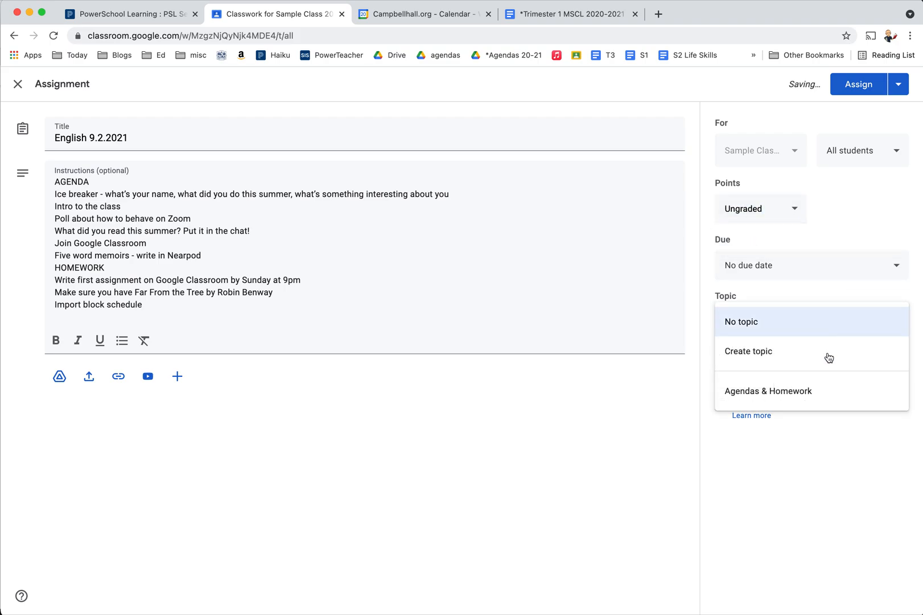
{"action": "left_click", "coordinate": [769, 393]}
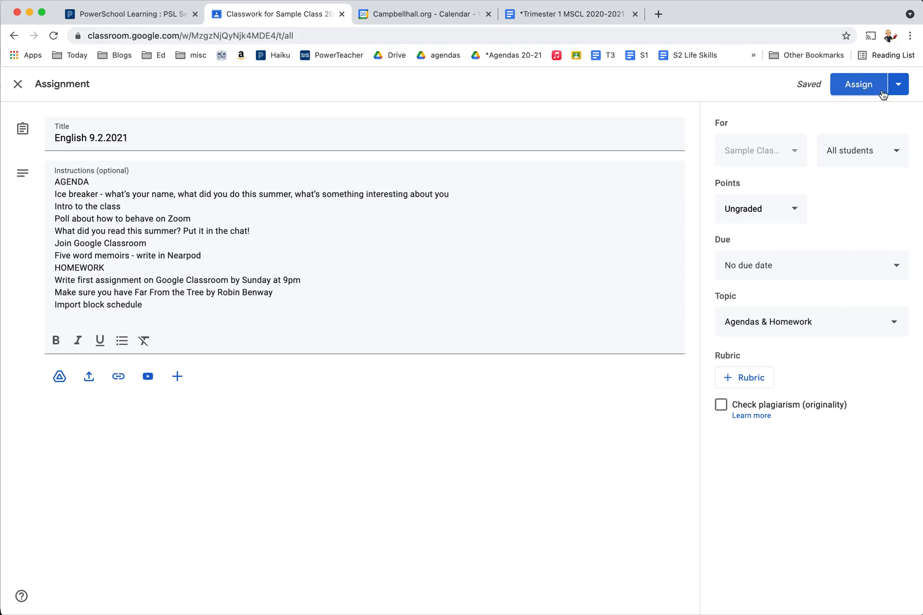
Step: Set the assignment's due date to Sep 2, 2021 and assign it to the class
{"action": "left_click", "coordinate": [809, 267]}
{"action": "left_click", "coordinate": [797, 315]}
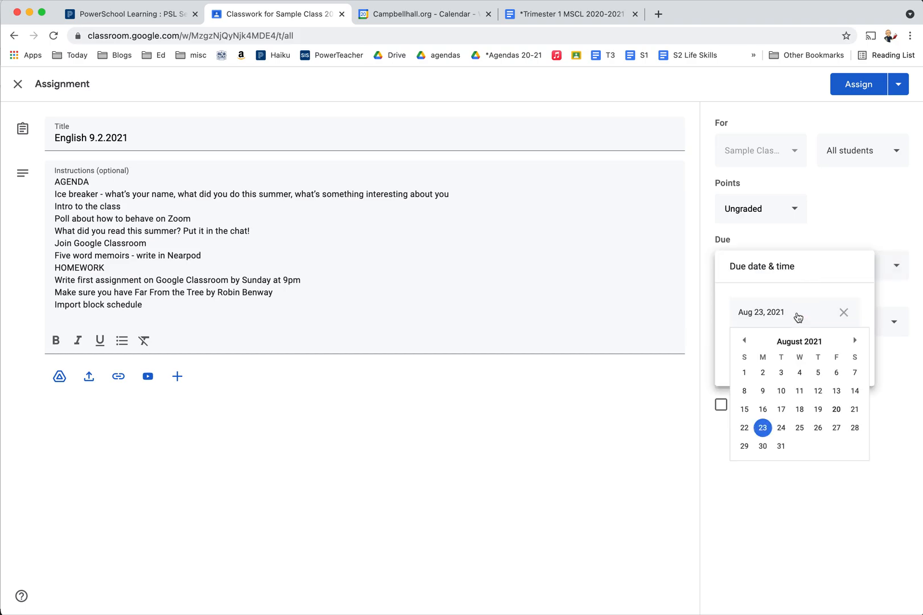
{"action": "left_click", "coordinate": [854, 340]}
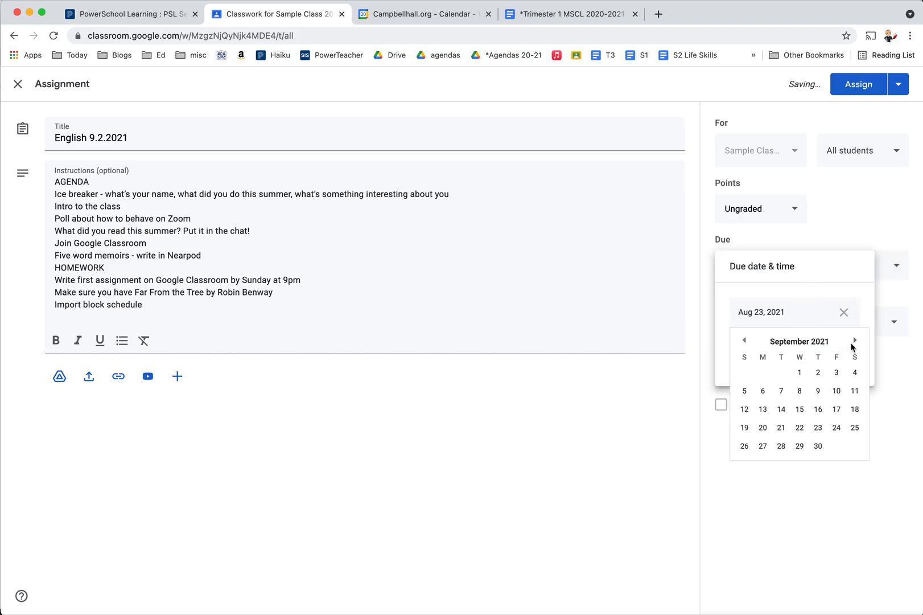
{"action": "left_click", "coordinate": [818, 373]}
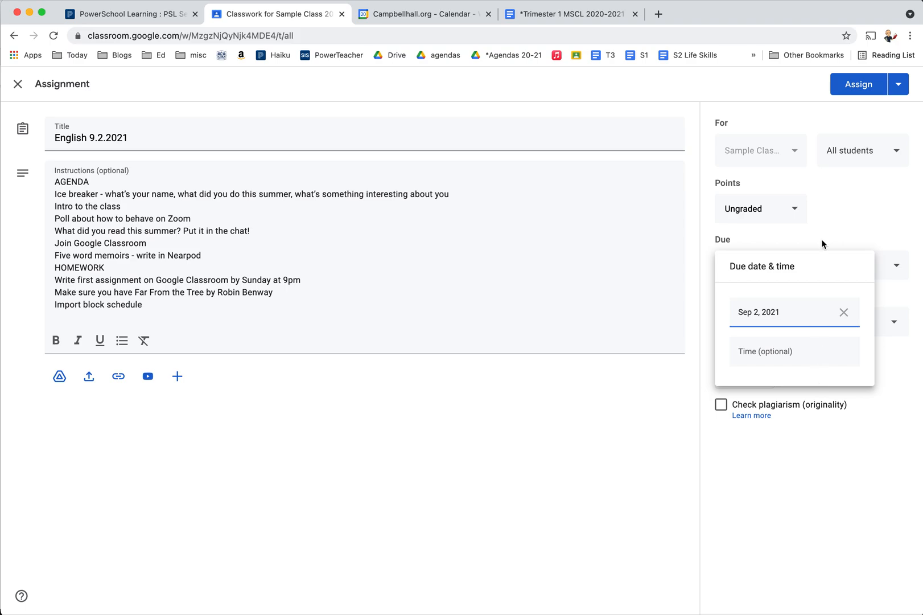
{"action": "left_click", "coordinate": [857, 85]}
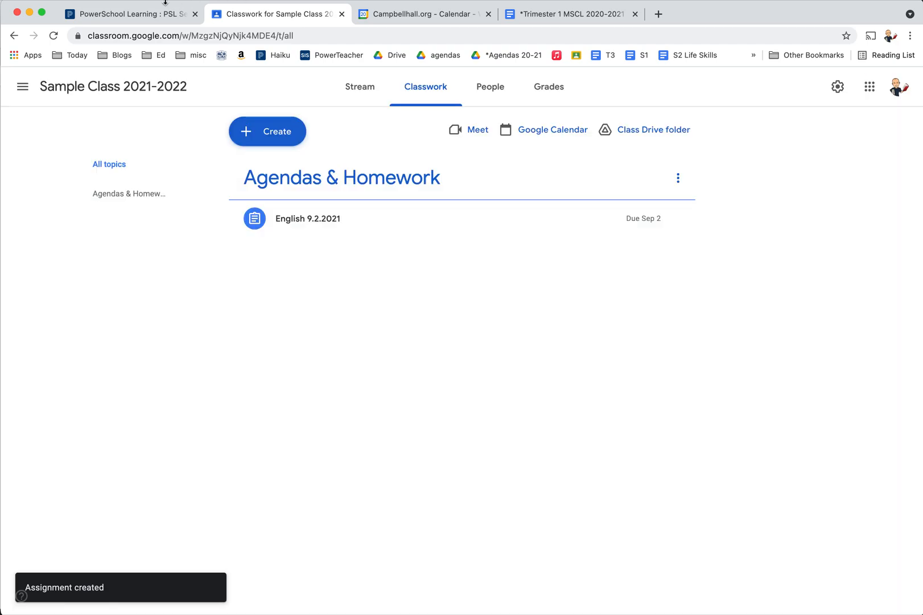
Step: Switch to PowerSchool Learning and refresh the Sample Class 2021-2022 calendar
{"action": "left_click", "coordinate": [138, 18]}
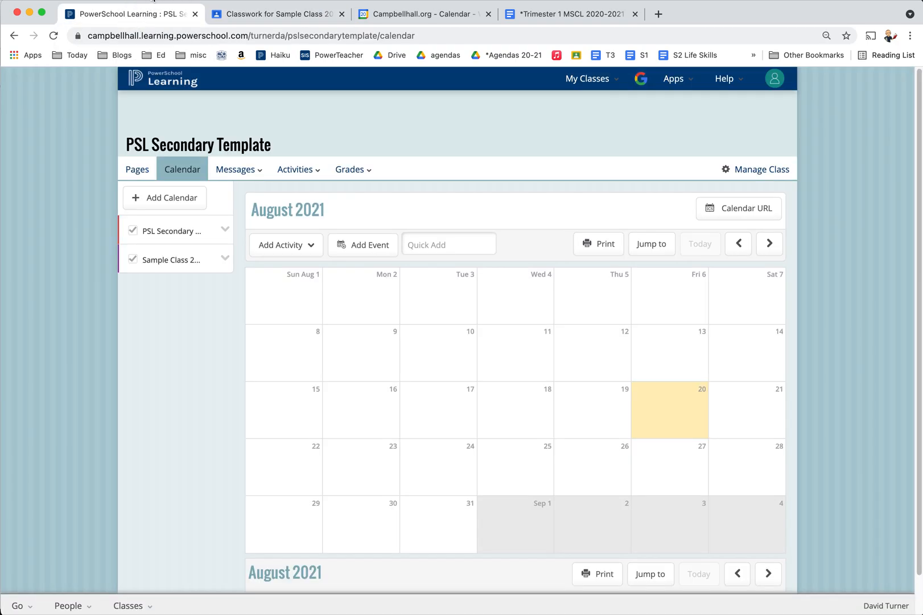
{"action": "left_click", "coordinate": [278, 245]}
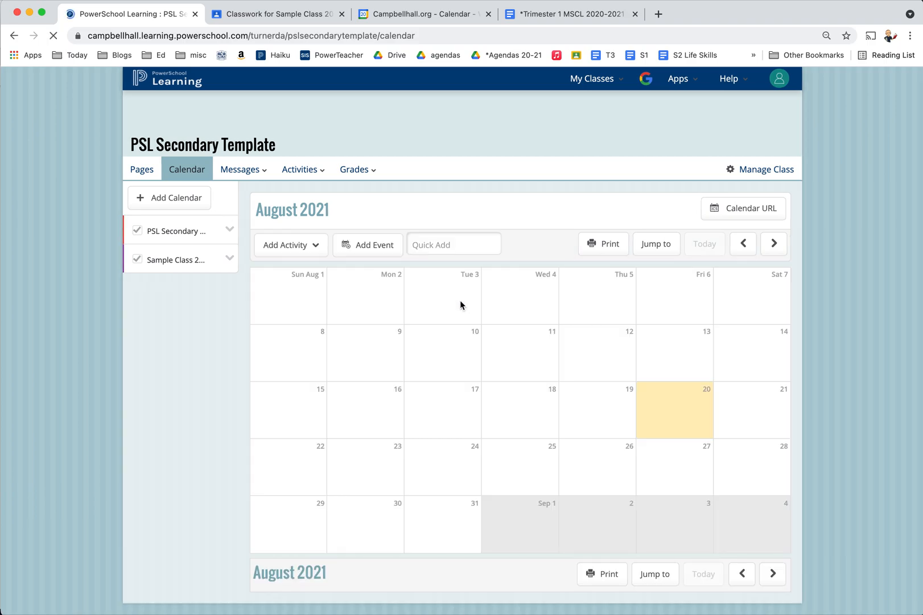
{"action": "left_click", "coordinate": [223, 258]}
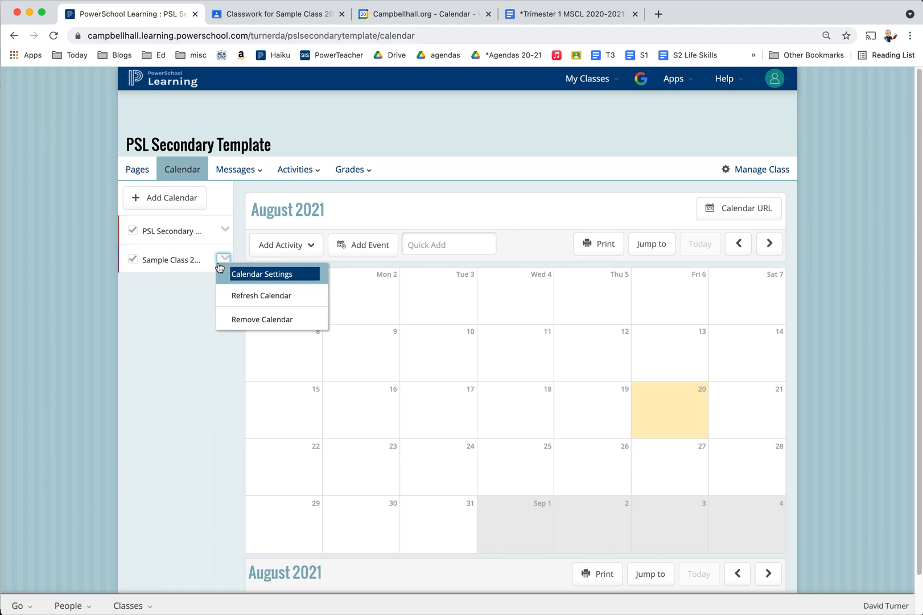
{"action": "left_click", "coordinate": [242, 295]}
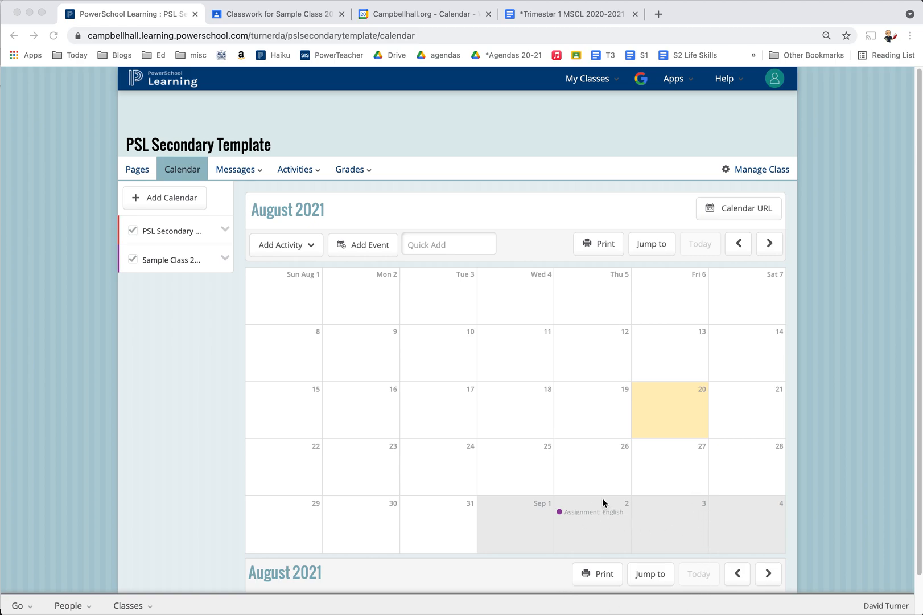
Step: Show September 2021 and review the event details of the English assignment on September 2
{"action": "left_click", "coordinate": [771, 244]}
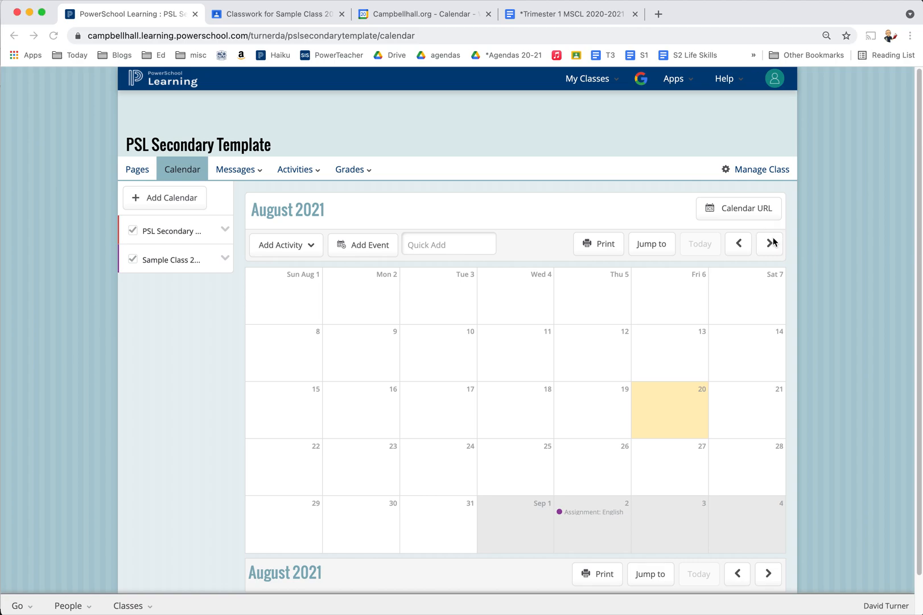
{"action": "left_click", "coordinate": [769, 248]}
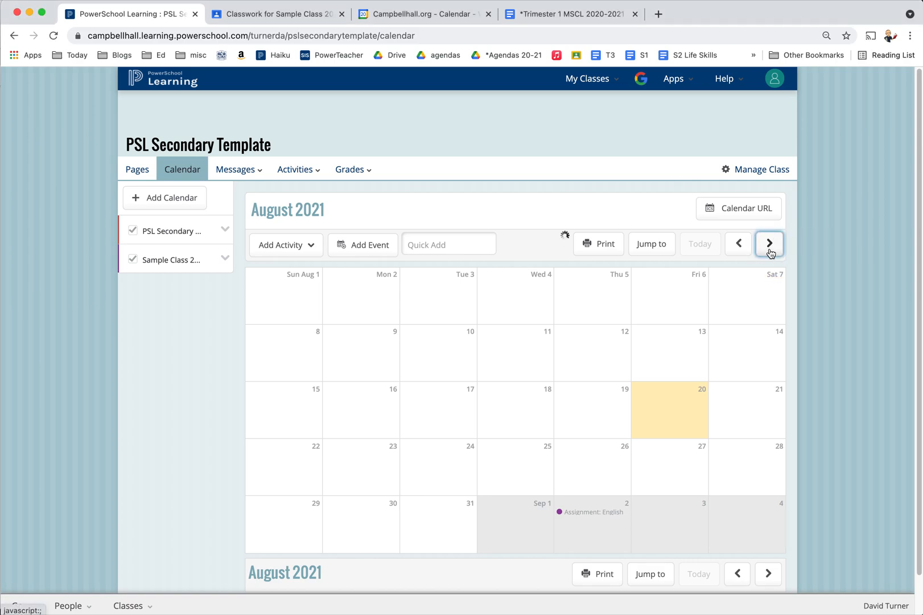
{"action": "left_click", "coordinate": [583, 283]}
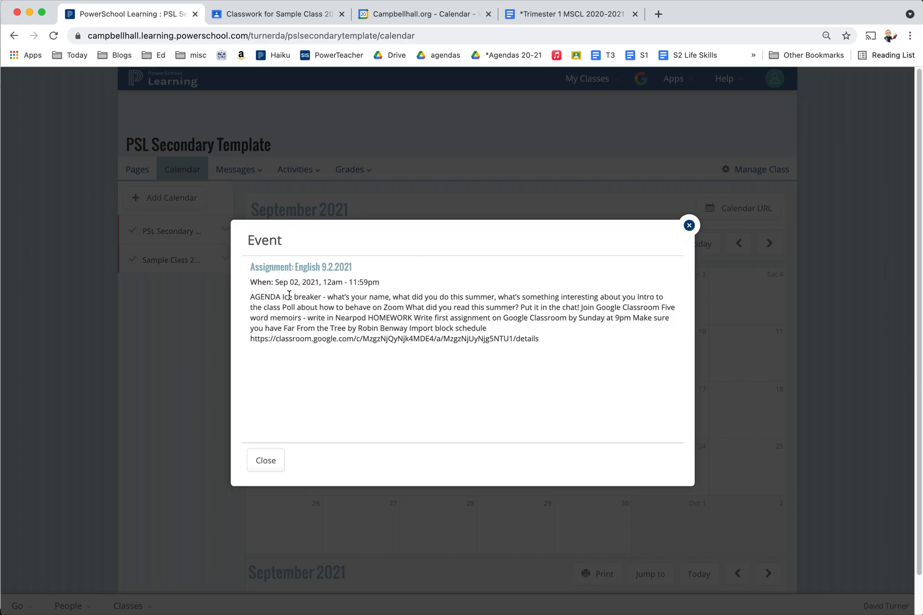
{"action": "left_click", "coordinate": [689, 225]}
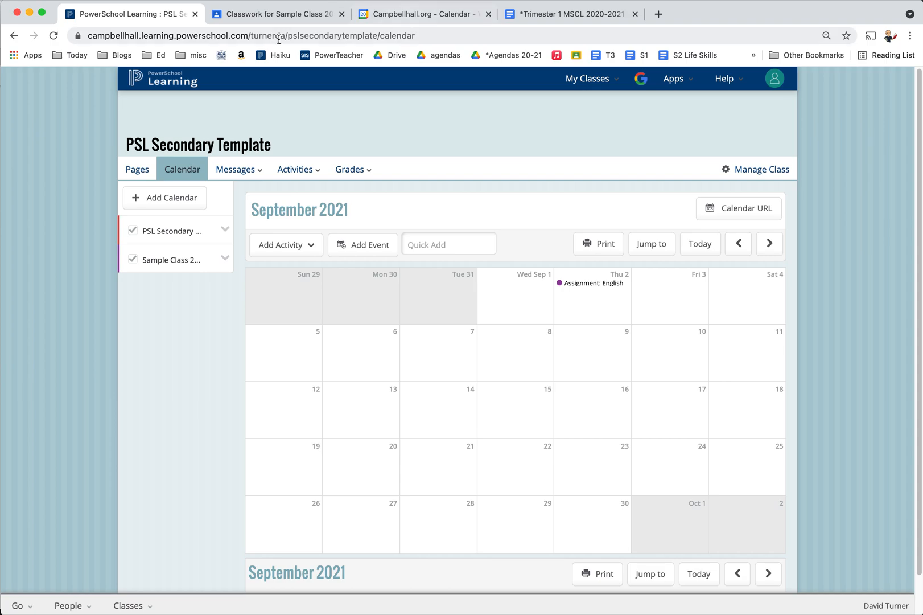
Step: Switch to Google Classroom, save the English 9.2.2021 assignment open for editing, and open the class's Google Calendar
{"action": "left_click", "coordinate": [287, 16]}
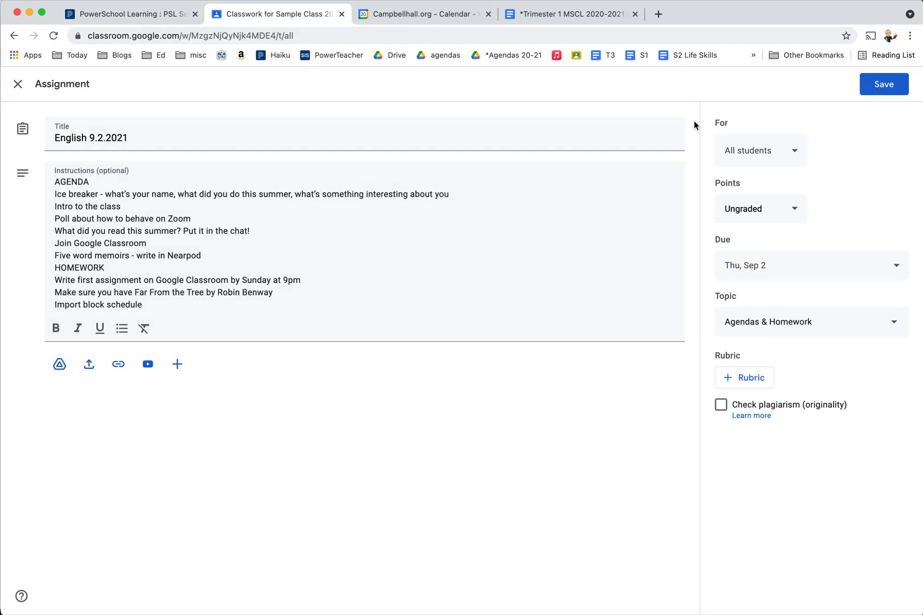
{"action": "left_click", "coordinate": [884, 84]}
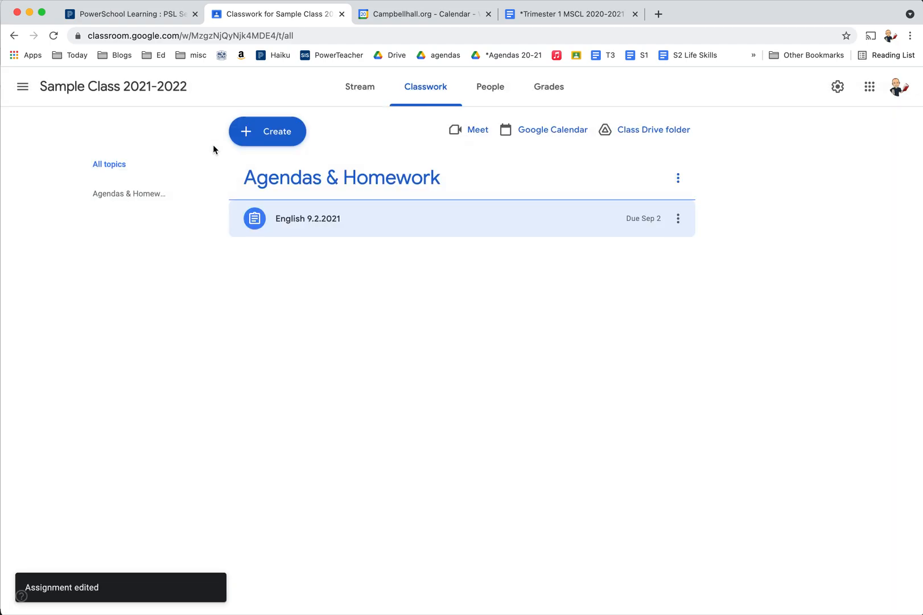
{"action": "left_click", "coordinate": [556, 132]}
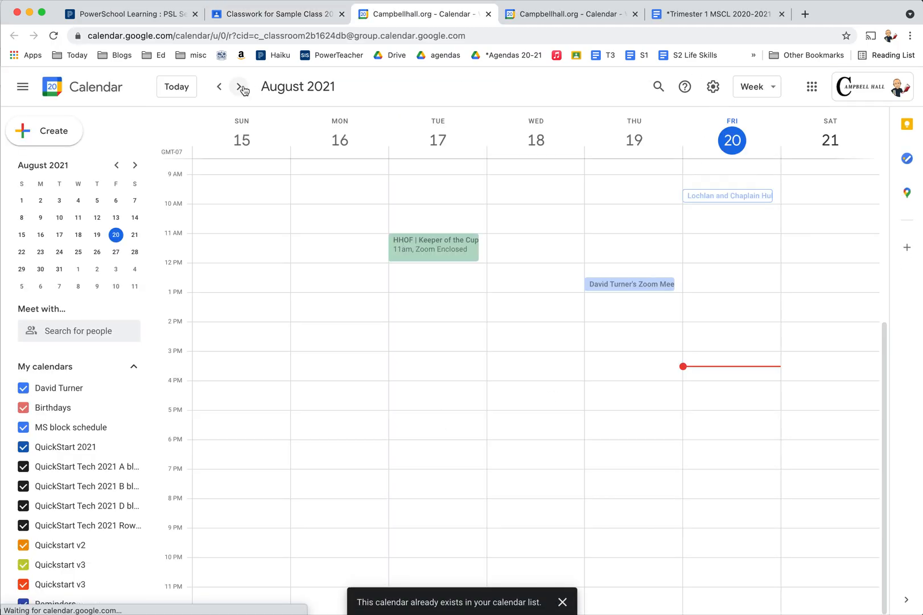
Step: Create an all-day event titled English HW on Thursday, September 2 in the Sample Class 2021-2022 calendar and save it
{"action": "left_click", "coordinate": [239, 86]}
{"action": "left_click", "coordinate": [239, 87]}
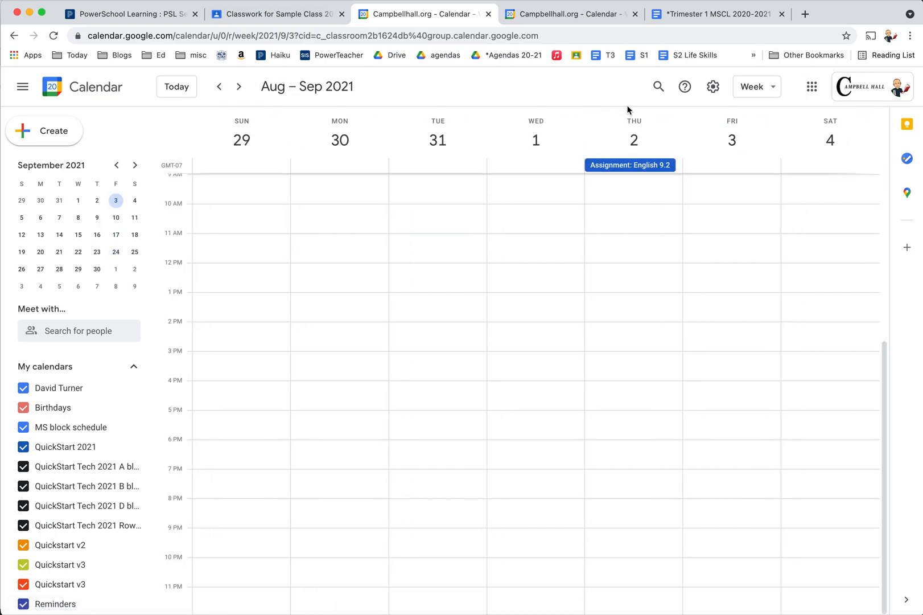
{"action": "left_click", "coordinate": [664, 159]}
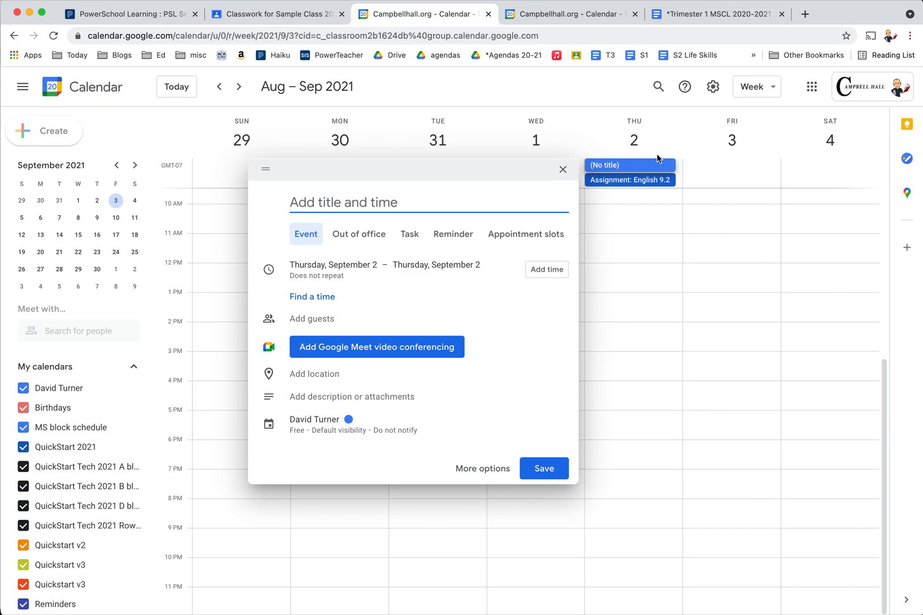
{"action": "type", "text": "English HW"}
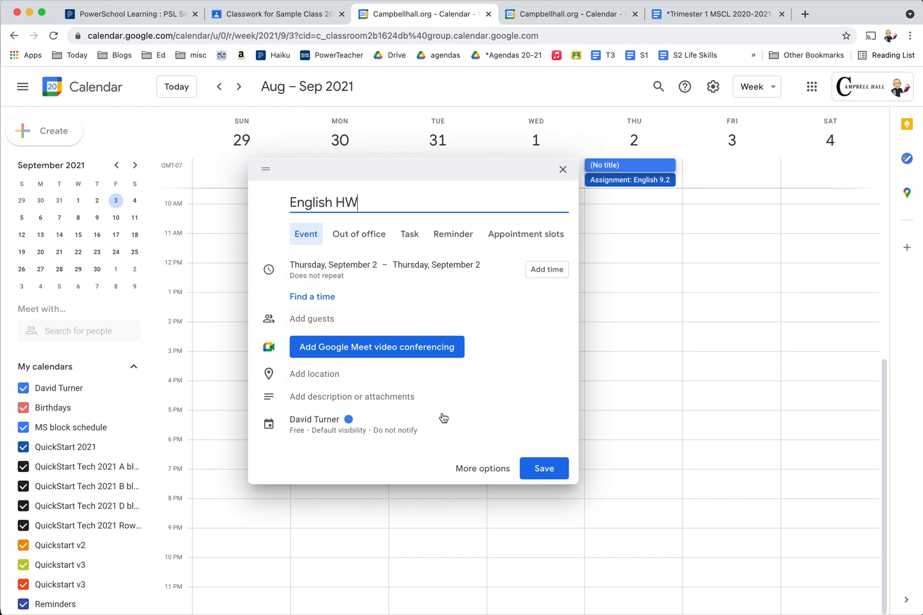
{"action": "left_click", "coordinate": [337, 426]}
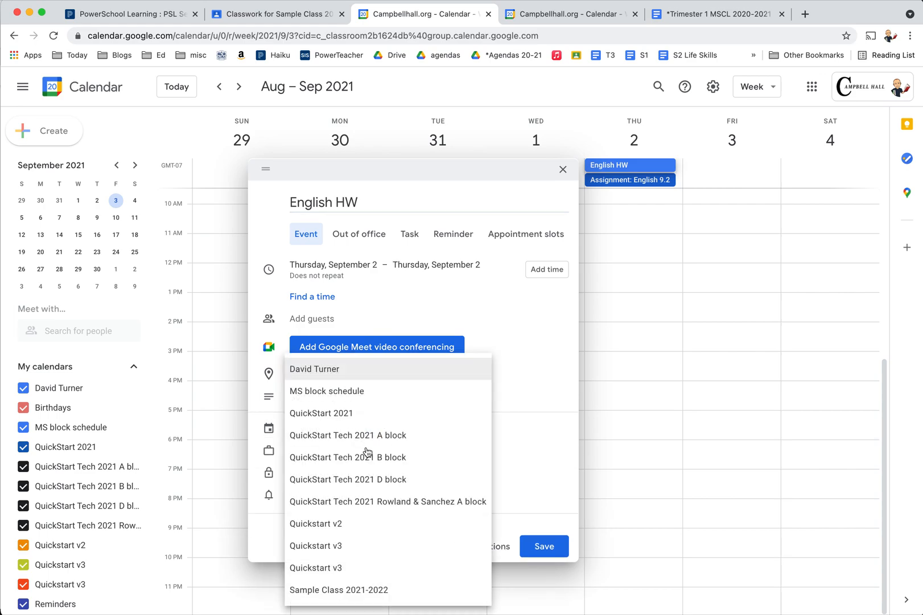
{"action": "left_click", "coordinate": [366, 587]}
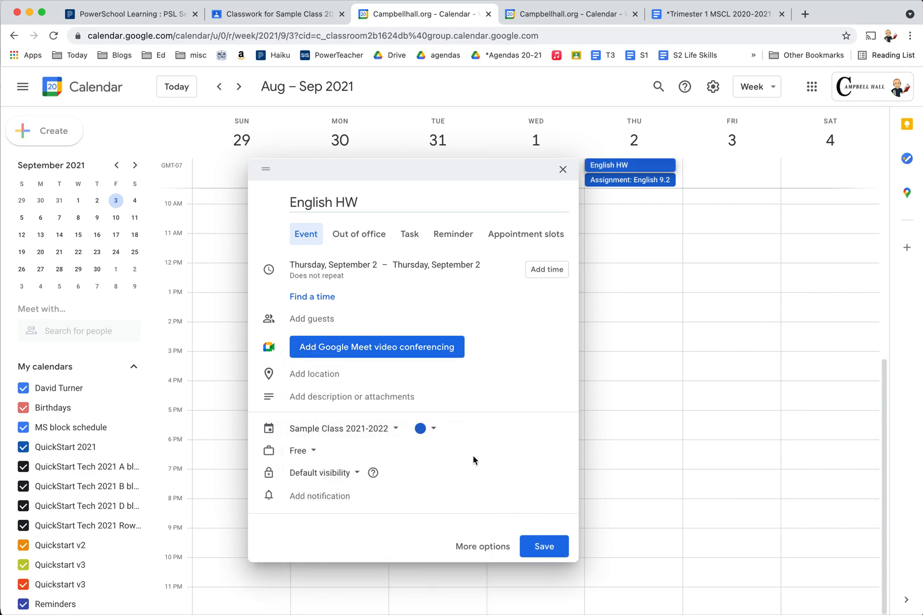
{"action": "left_click", "coordinate": [544, 550]}
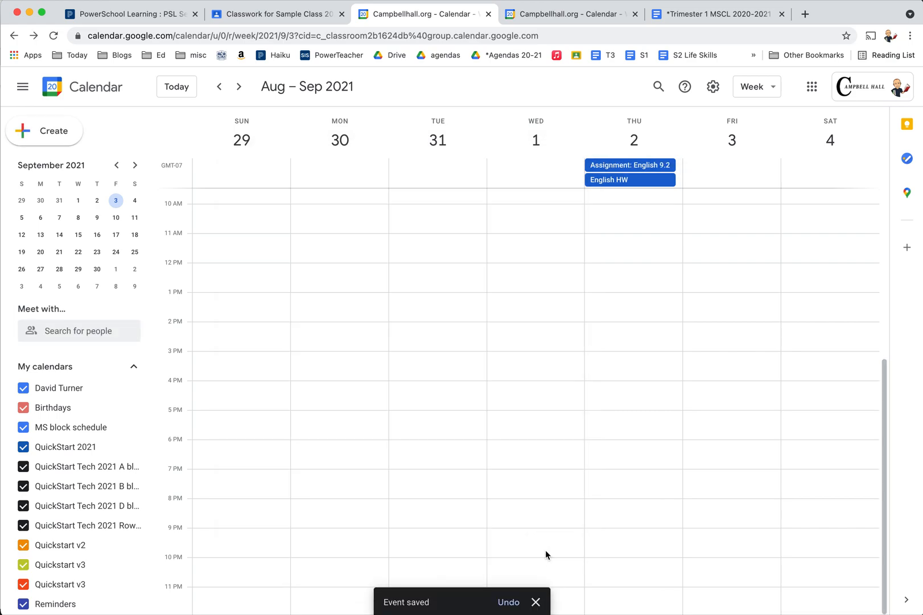
Step: Check the details of the English 9.2.2021 assignment event on September 2, and open the English HW event for editing
{"action": "left_click", "coordinate": [626, 169]}
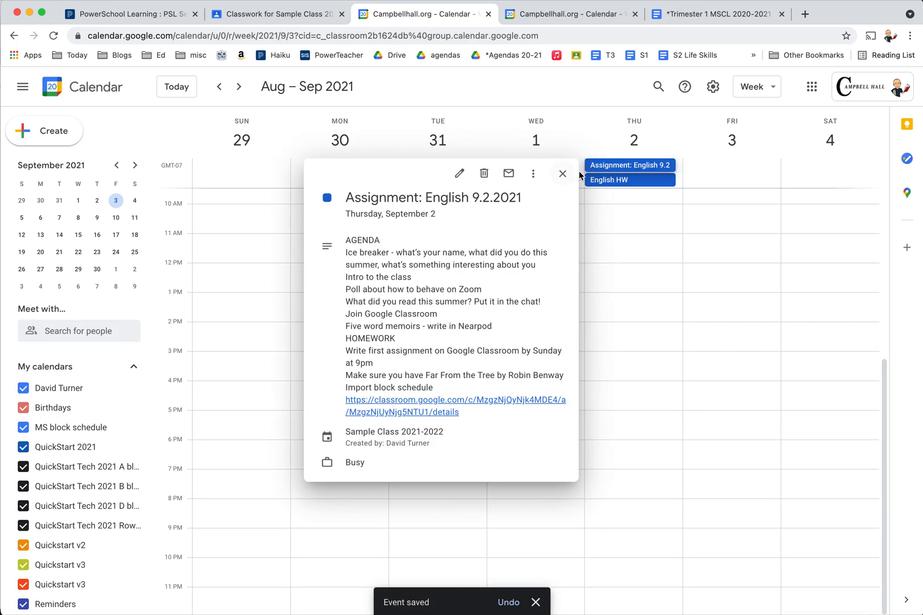
{"action": "left_click", "coordinate": [562, 173]}
{"action": "left_click", "coordinate": [604, 181]}
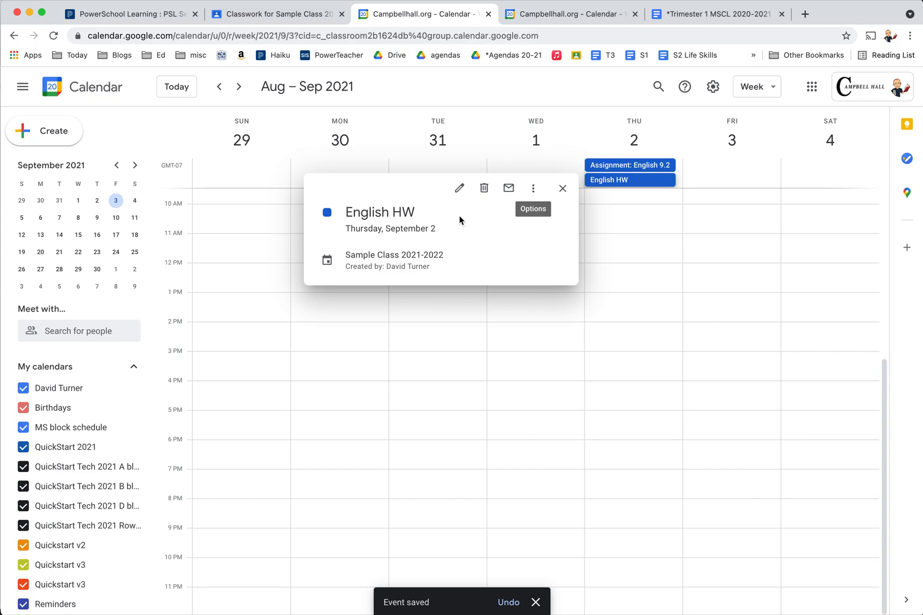
{"action": "left_click", "coordinate": [459, 187]}
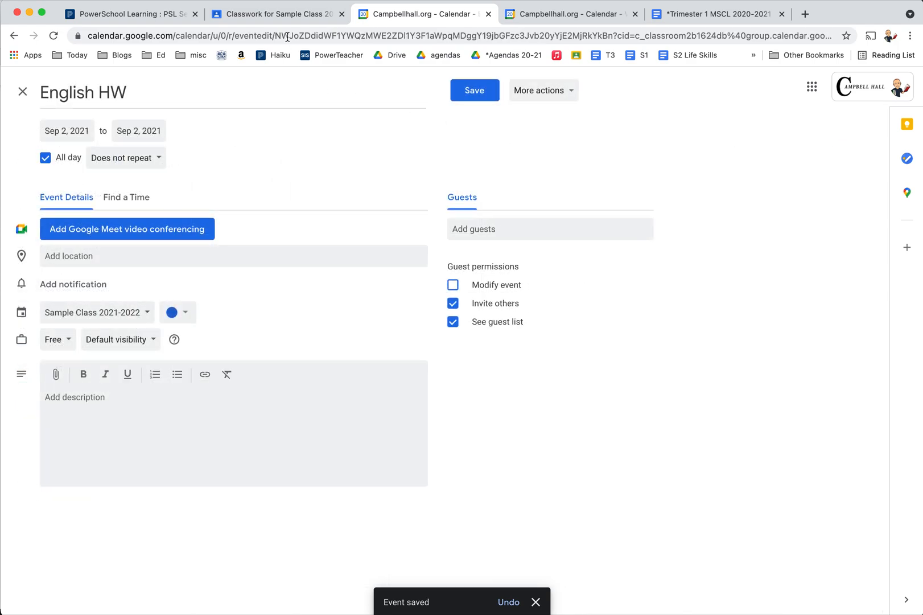
Step: Copy the September 3 agenda and homework from the Trimester 1 MSCL 2020-2021 document into the English HW event's description and save it
{"action": "left_click", "coordinate": [286, 13]}
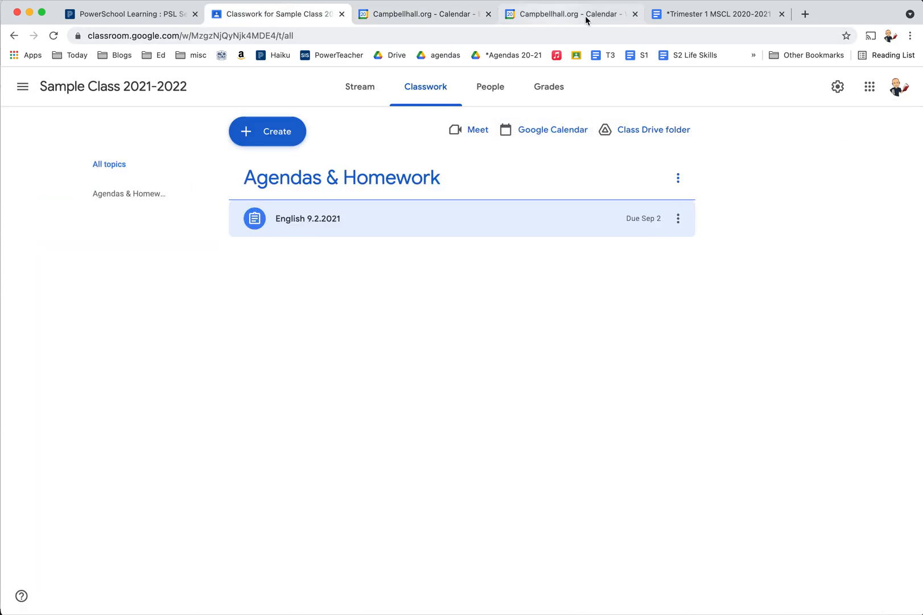
{"action": "left_click", "coordinate": [702, 14]}
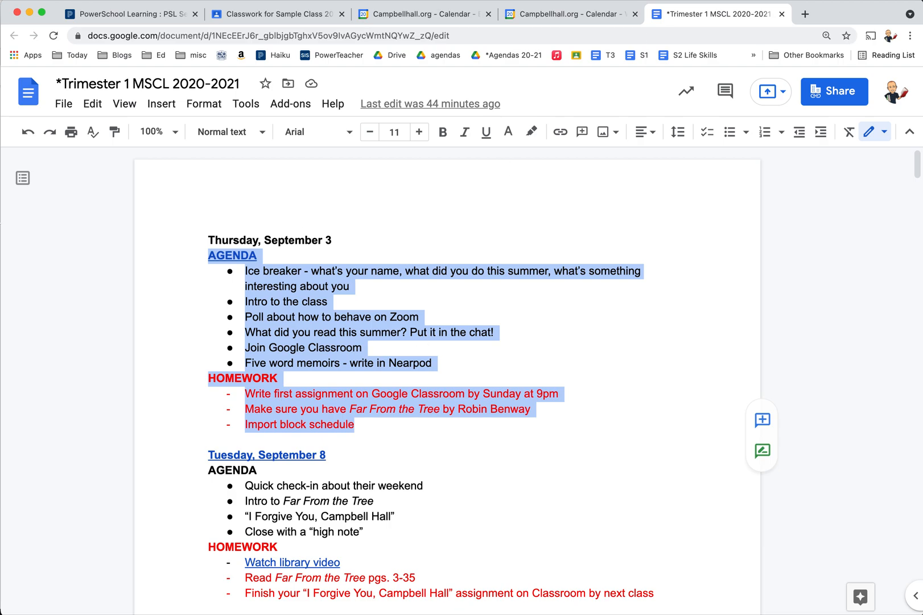
{"action": "left_click", "coordinate": [429, 13]}
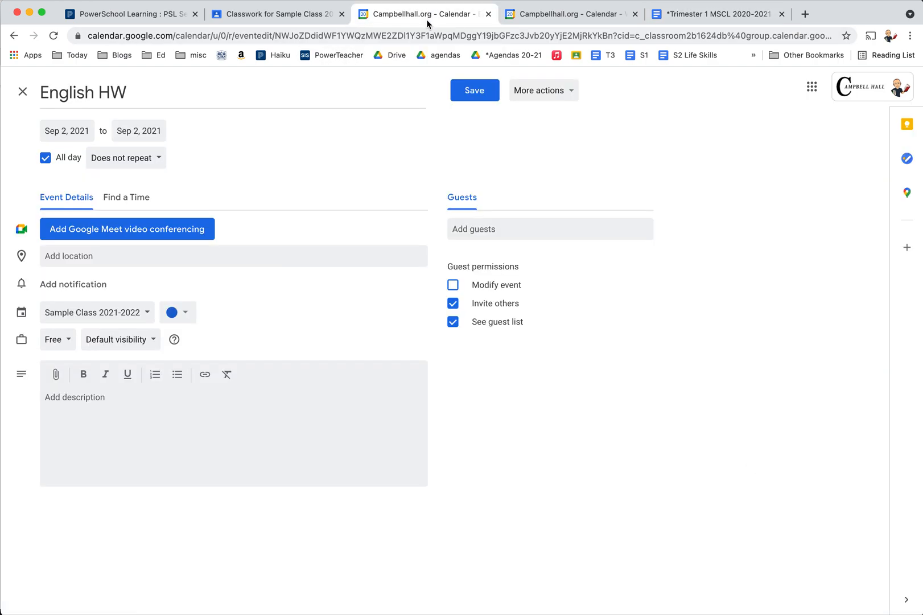
{"action": "left_click", "coordinate": [157, 427]}
{"action": "type", "text": "AGENDA Ice breaker - what's your name, what did you do this summer, what's something interesting about you Intro to the class Poll about how to behave on Zoom What did you read this summer? Put it in the chat! Join Google Classroom Five word memoirs - write in Nearpod HOMEWORK Write first assignment on Google Classroom by Sunday at 9pm Make sure you have Far From the Tree by Robin Benway Import block schedule"}
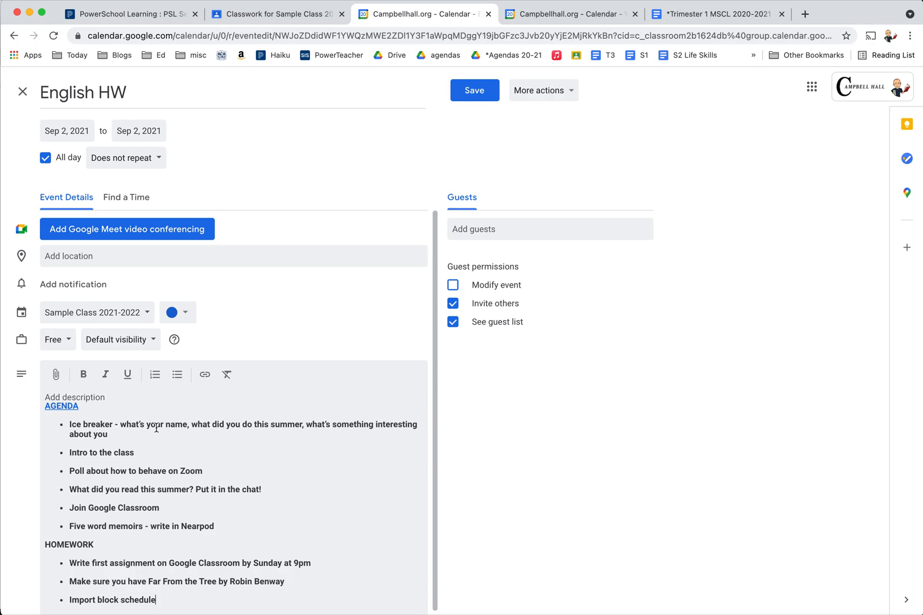
{"action": "left_click", "coordinate": [482, 92]}
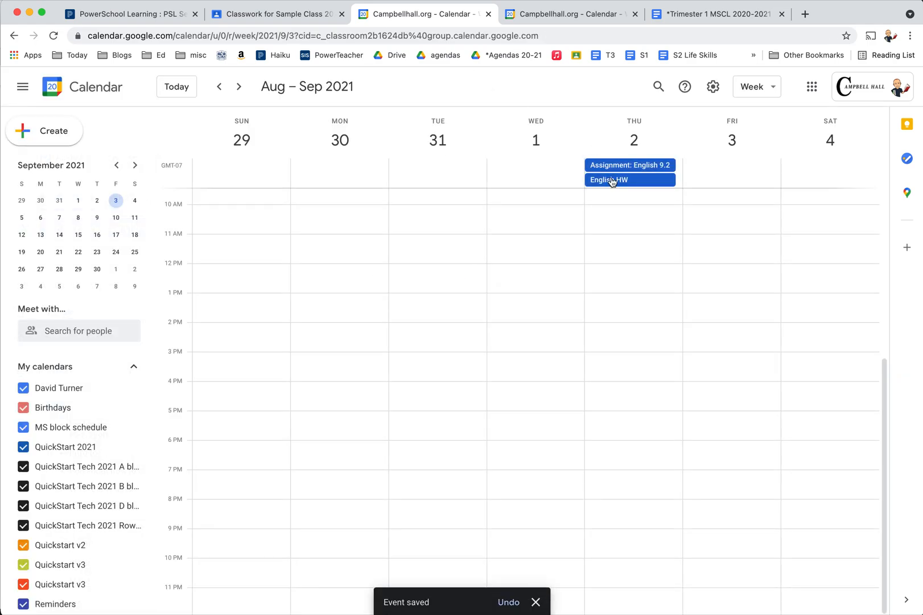
Step: Switch to PowerSchool Learning, refresh the Sample Class 2021-2022 calendar, and review the English HW event's details on September 2
{"action": "left_click", "coordinate": [129, 17]}
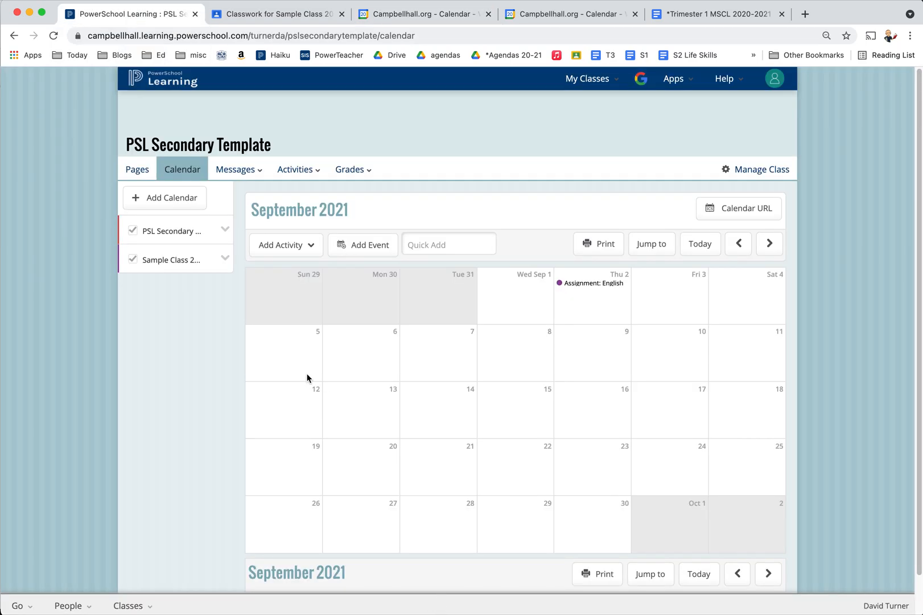
{"action": "left_click", "coordinate": [223, 258]}
{"action": "left_click", "coordinate": [238, 295]}
{"action": "left_click", "coordinate": [576, 292]}
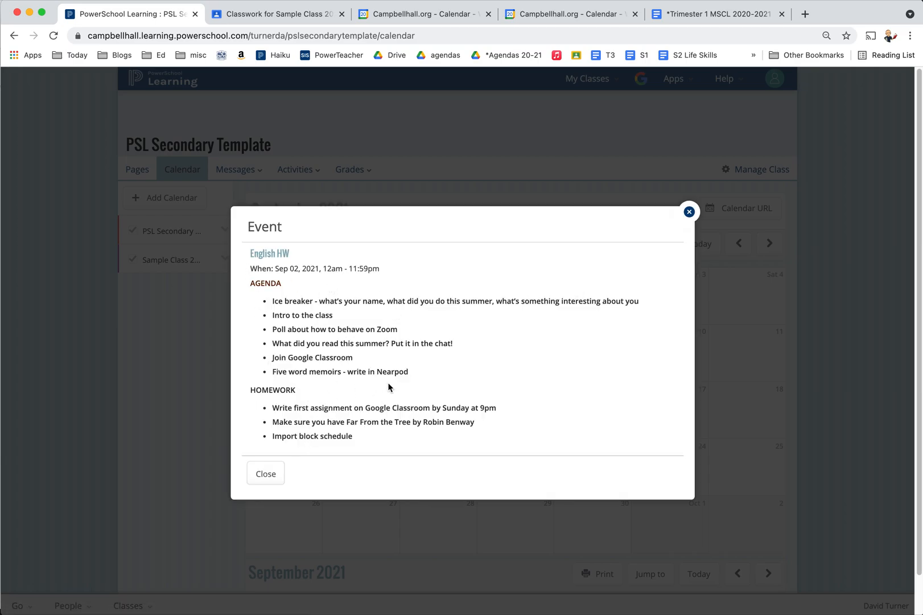
{"action": "left_click", "coordinate": [689, 211]}
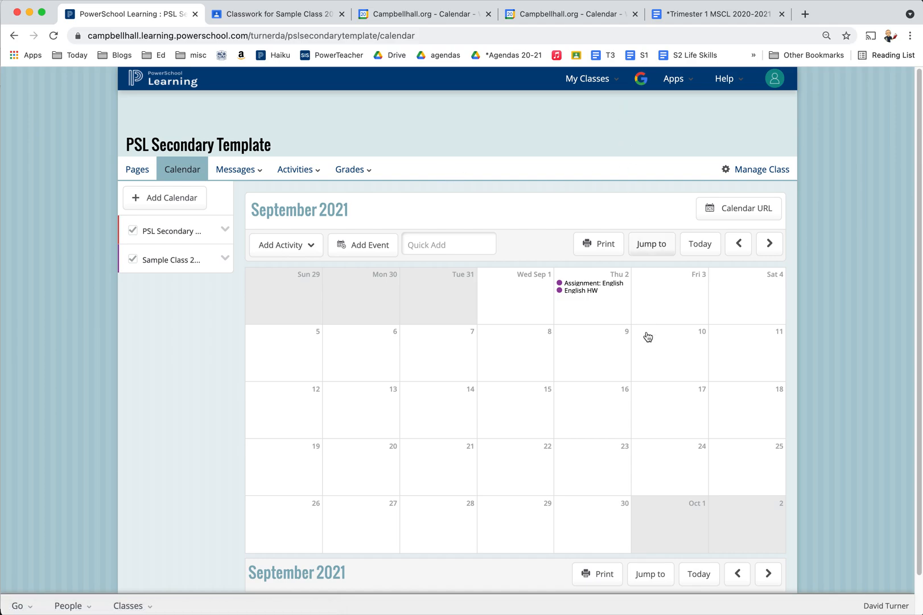
Step: Open the class's Google Calendar from Google Classroom, and switch to PowerSchool Learning to open the PSL Secondary Template class pages
{"action": "left_click", "coordinate": [281, 18]}
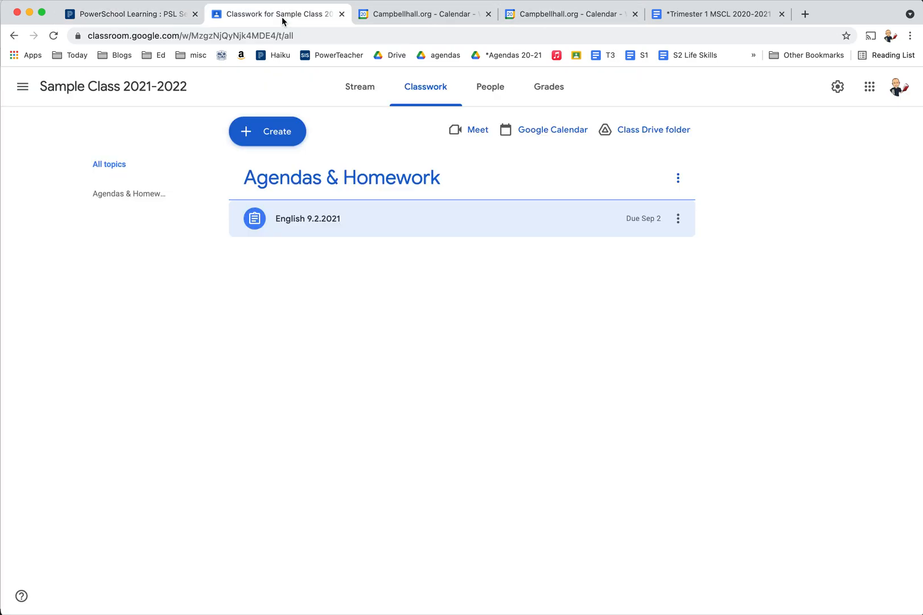
{"action": "left_click", "coordinate": [545, 131]}
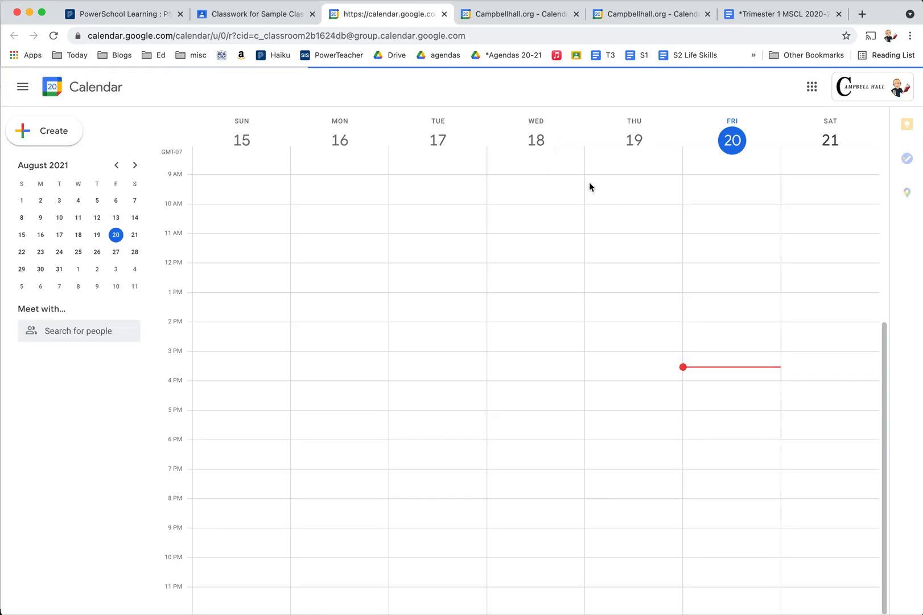
{"action": "key", "text": "super+1"}
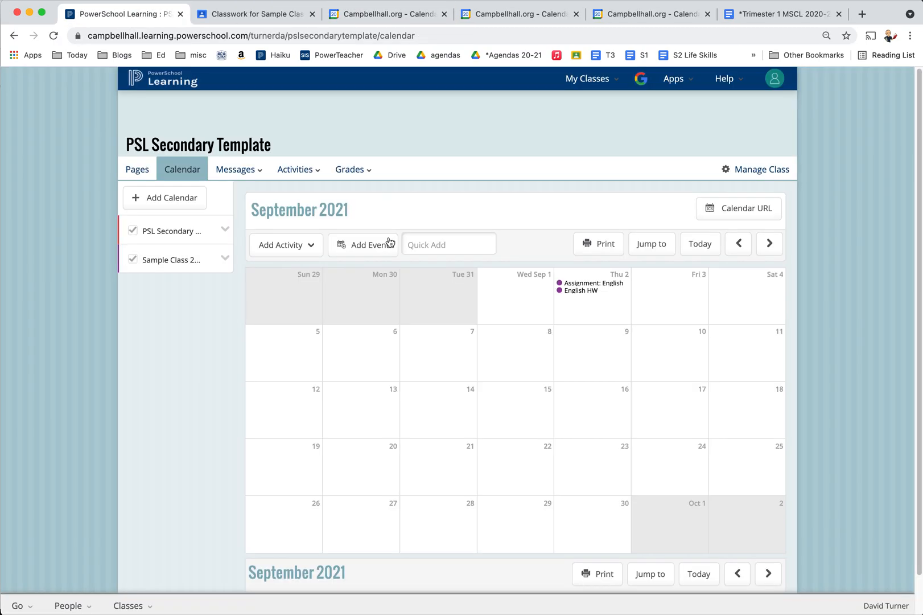
{"action": "left_click", "coordinate": [140, 163]}
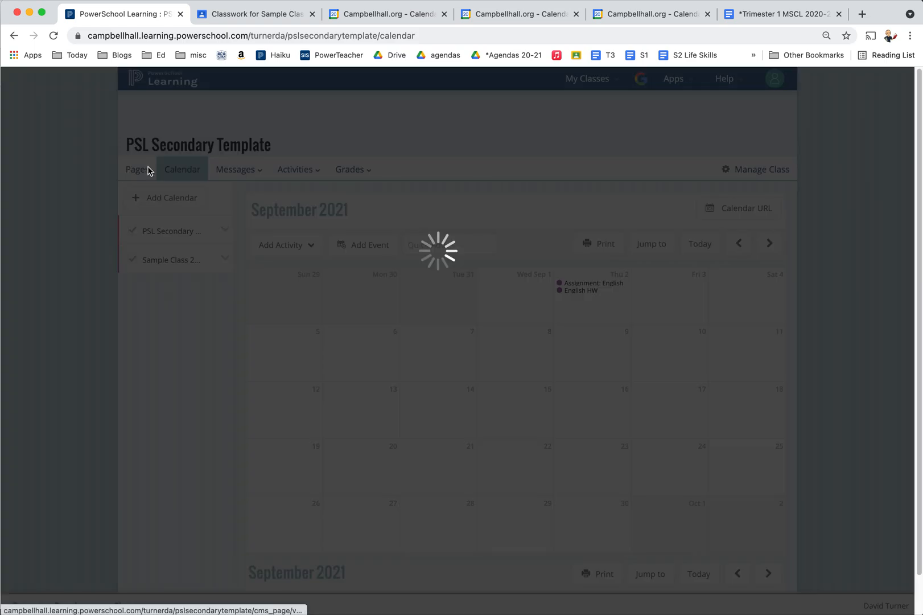